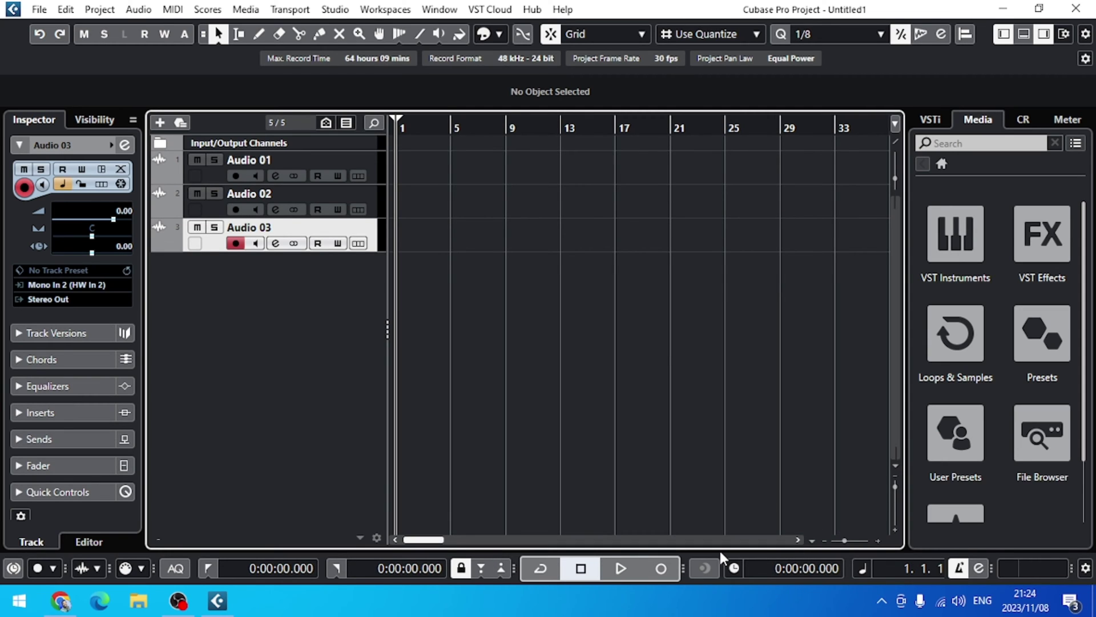
Open the floating Transport Bar with F2, then close it again with F2
{"action": "key", "text": "F2"}
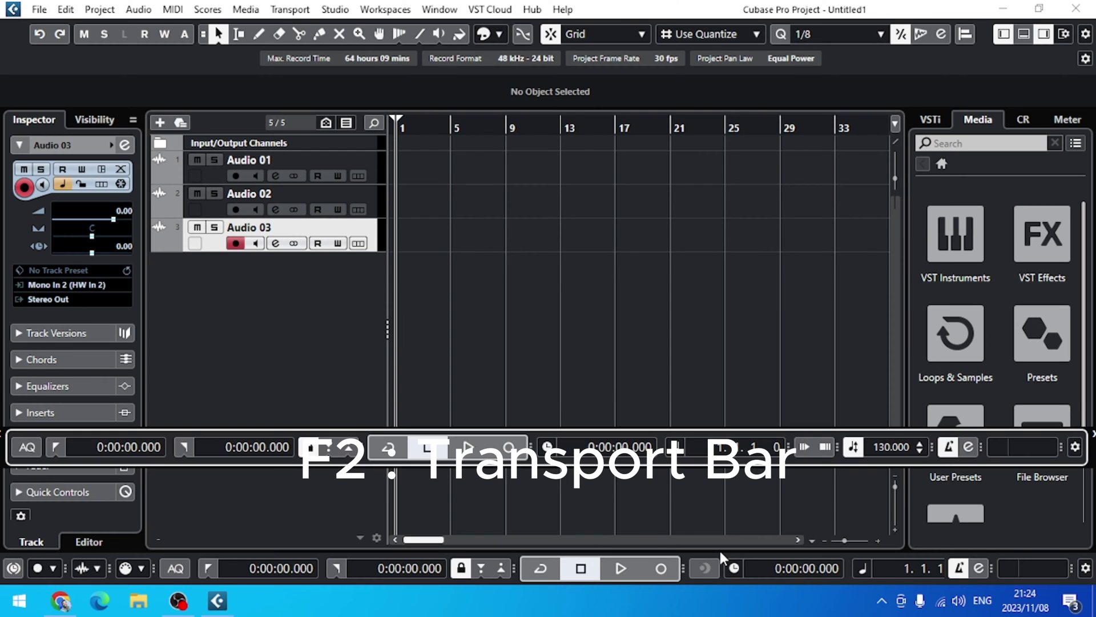
{"action": "key", "text": "F2"}
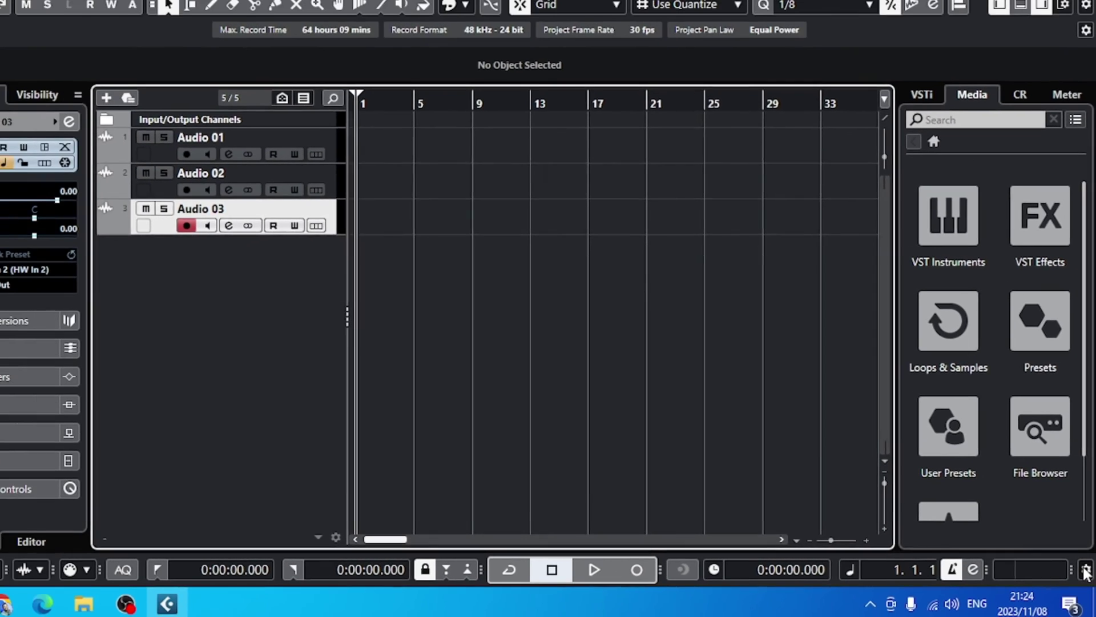
Hide Time Displays, Retrospective Record, Punch Points and Audio Record Modes from the transport bar
{"action": "left_click", "coordinate": [1081, 575]}
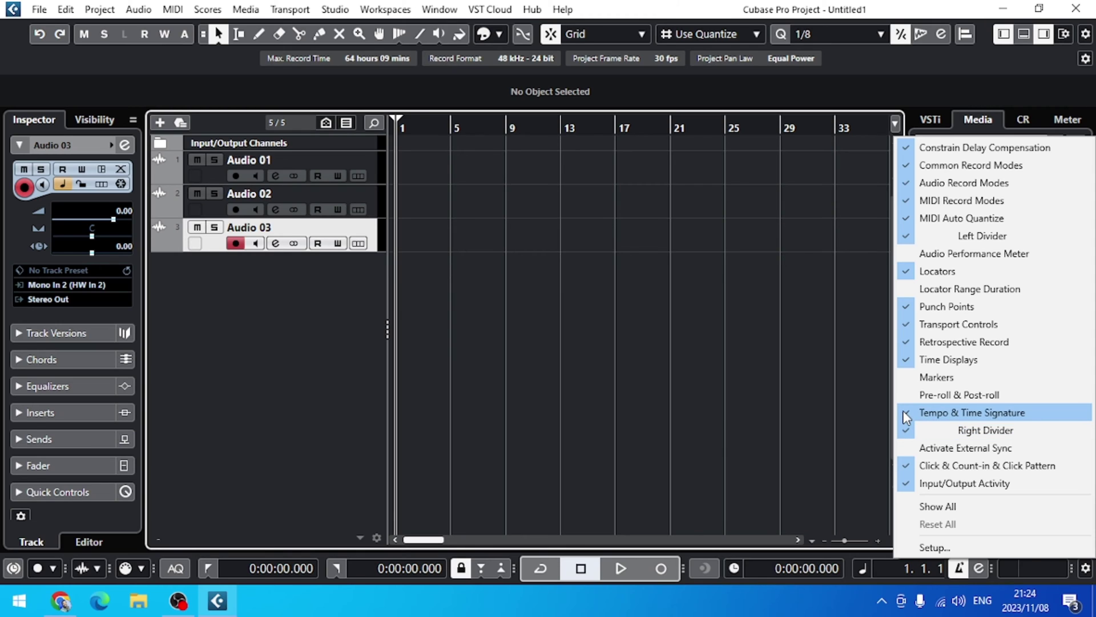
{"action": "left_click", "coordinate": [906, 360]}
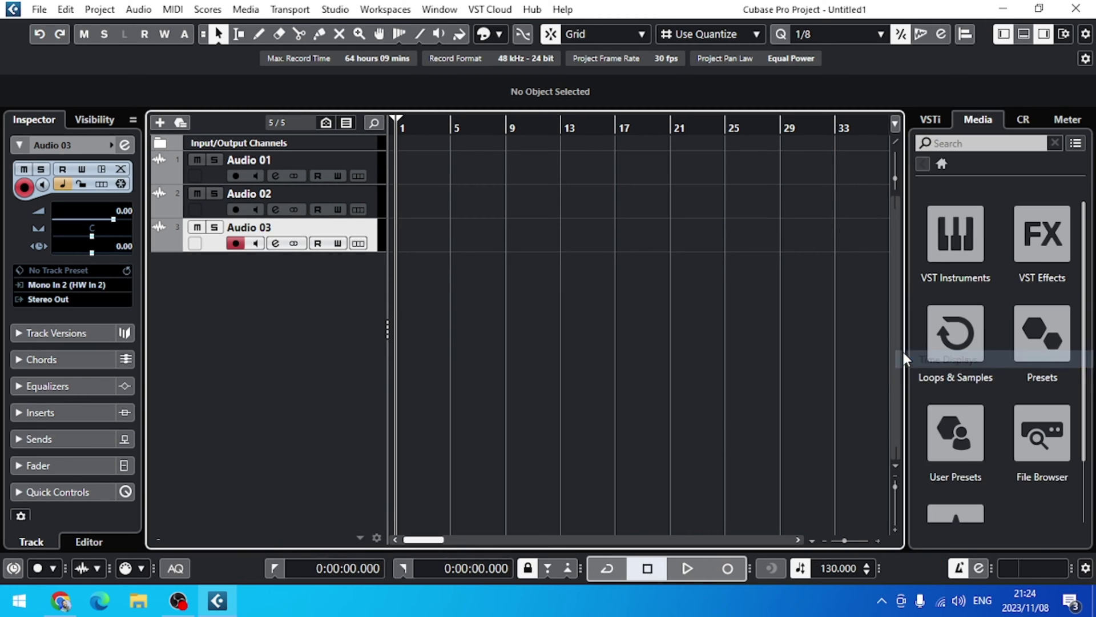
{"action": "left_click", "coordinate": [1086, 568]}
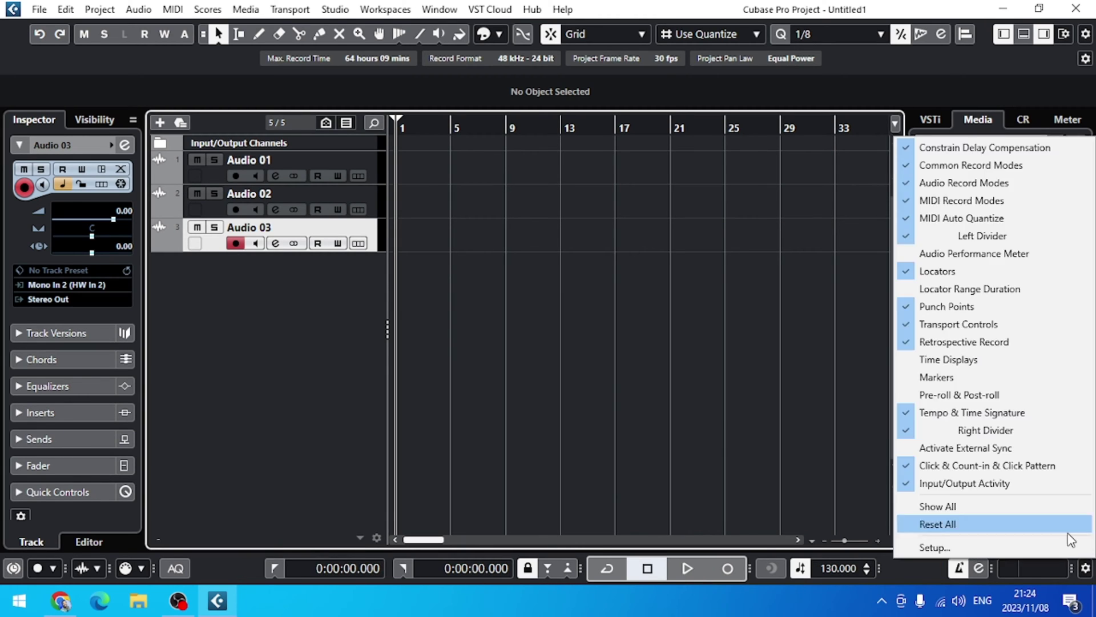
{"action": "left_click", "coordinate": [959, 341]}
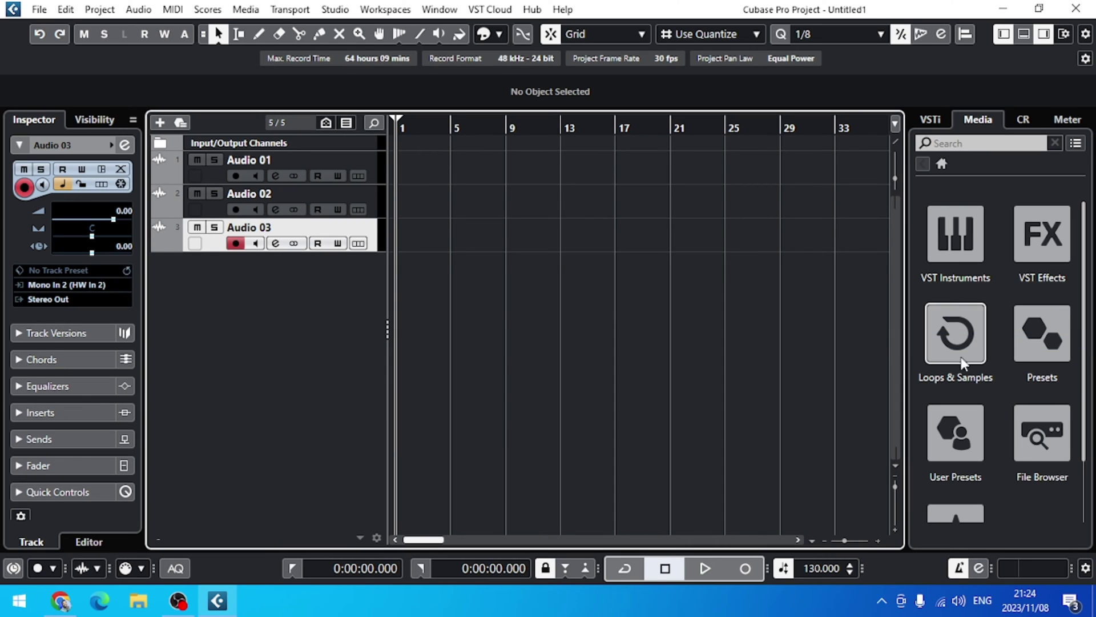
{"action": "left_click", "coordinate": [1086, 568]}
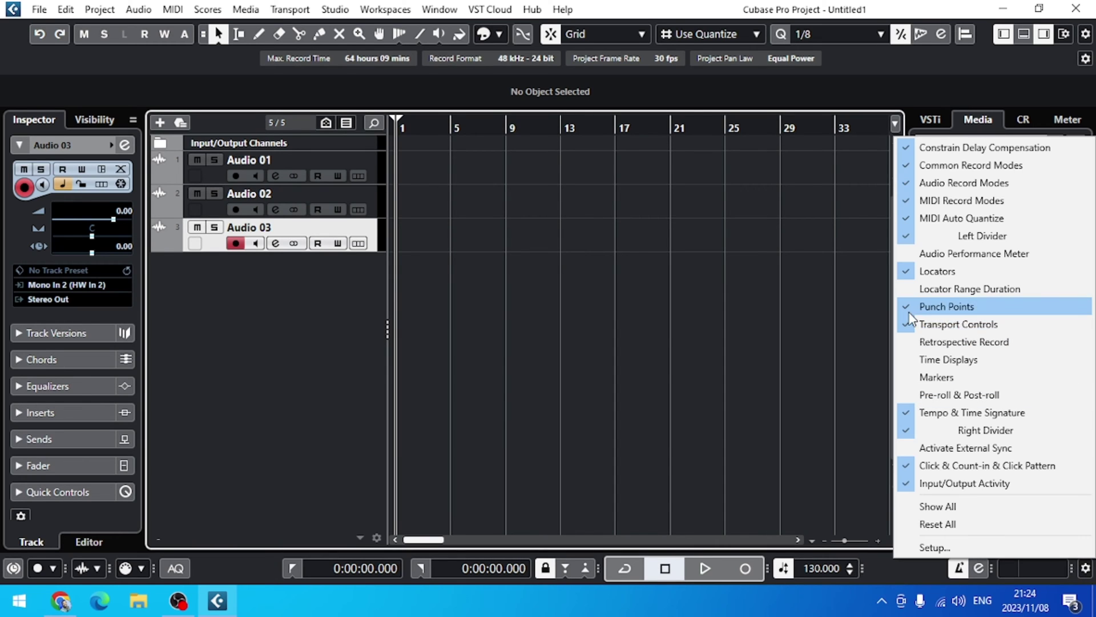
{"action": "left_click", "coordinate": [960, 303]}
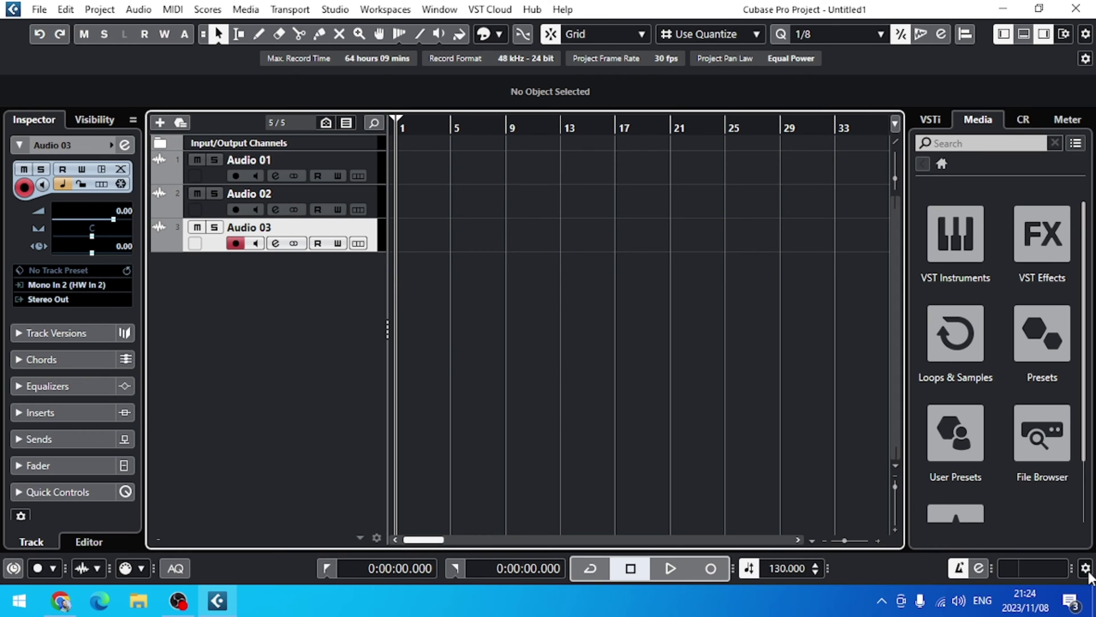
{"action": "right_click", "coordinate": [941, 211]}
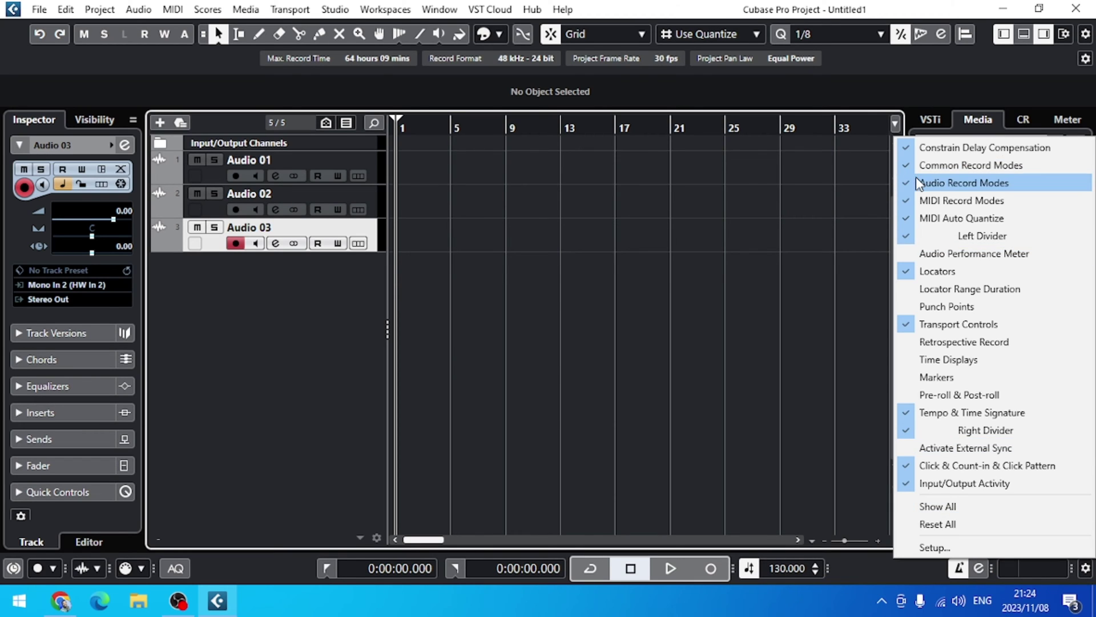
{"action": "left_click", "coordinate": [908, 182]}
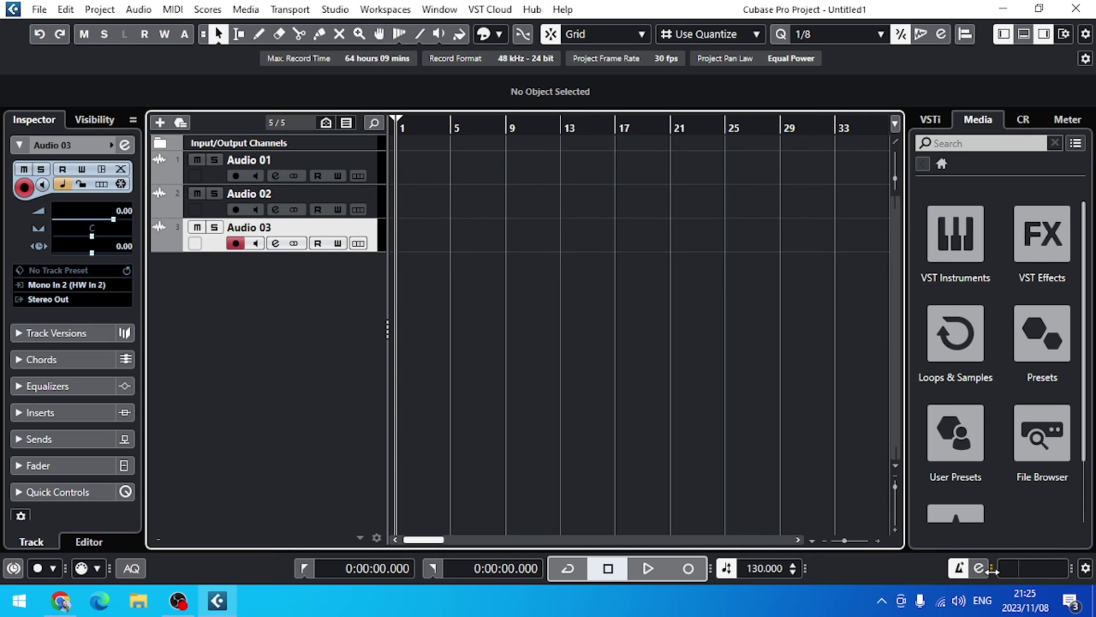
Widen the Click & Count-in section to show the click pattern display
{"action": "left_click_drag", "start_coordinate": [993, 568], "coordinate": [1082, 568]}
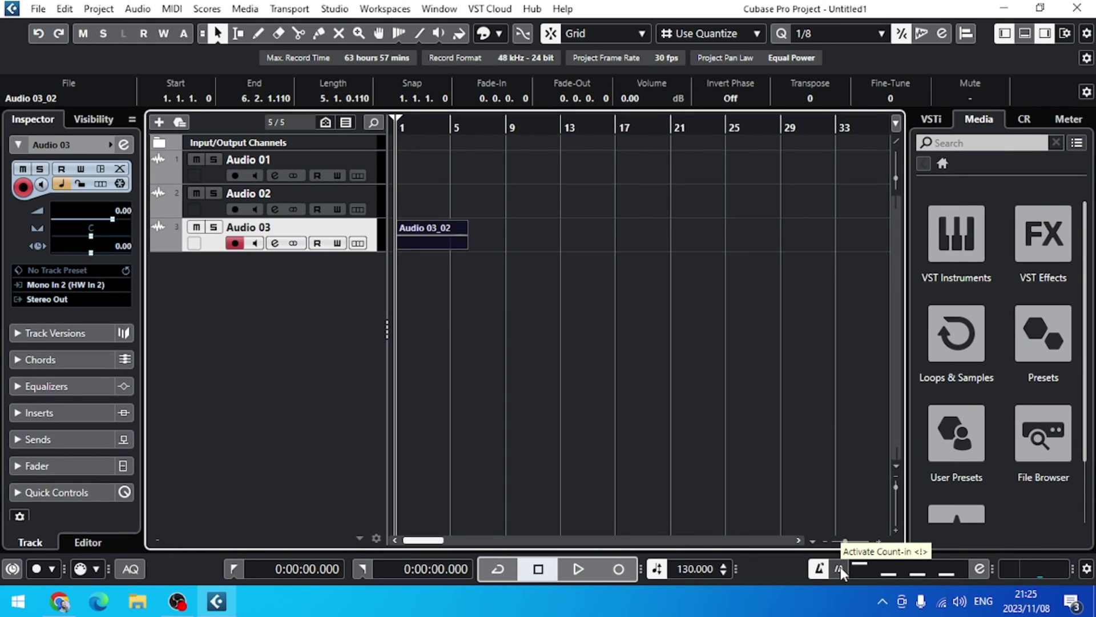
Delete the recorded take from the Audio 03 track
{"action": "key", "text": "Delete"}
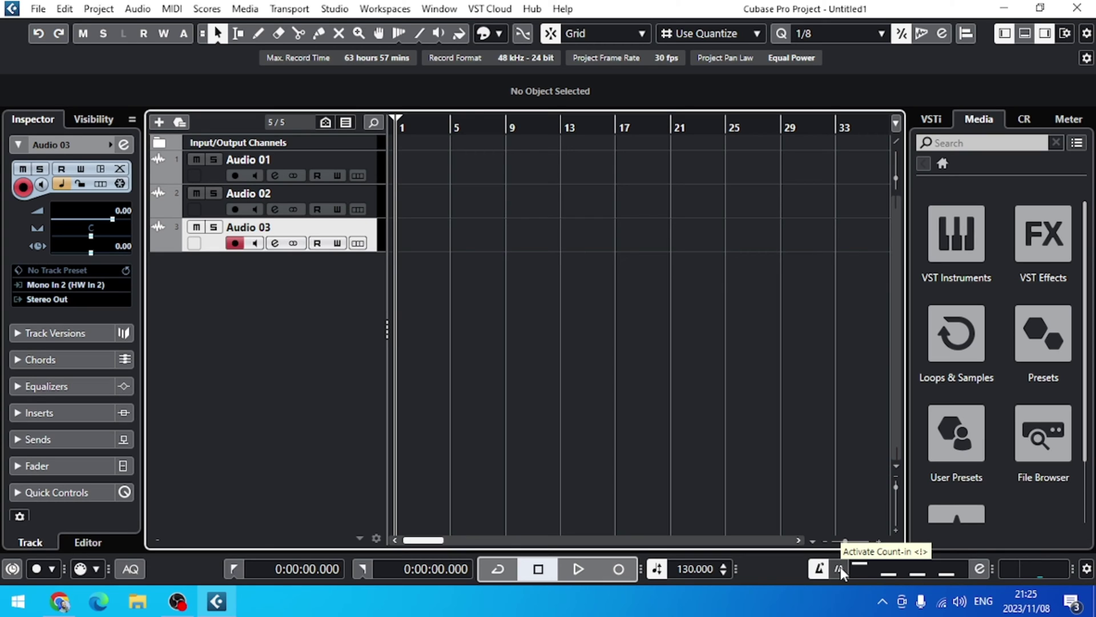
Record trial take Audio 03_03 on Audio 03, zoom in on it, then delete it
{"action": "key", "text": "KP_Multiply"}
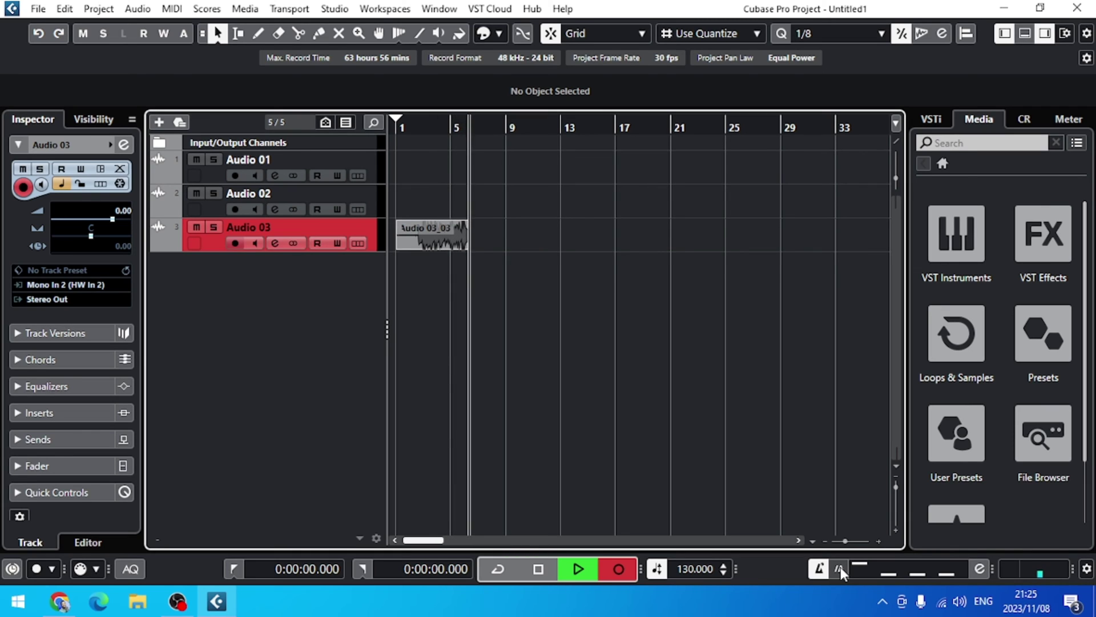
{"action": "key", "text": "space"}
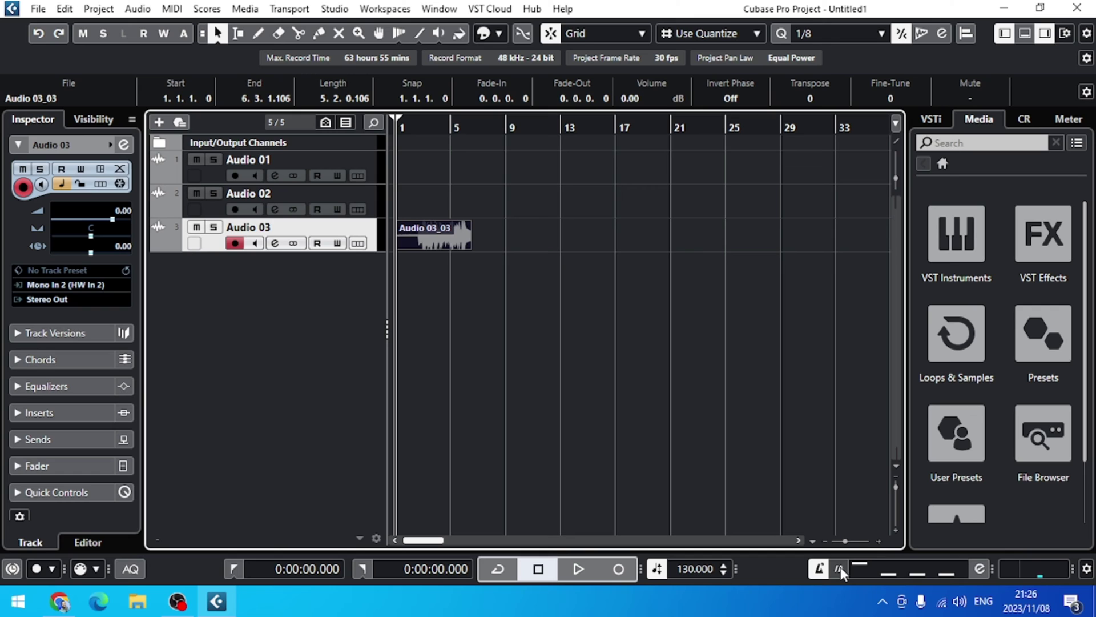
{"action": "key", "text": "h"}
{"action": "key", "text": "h"}
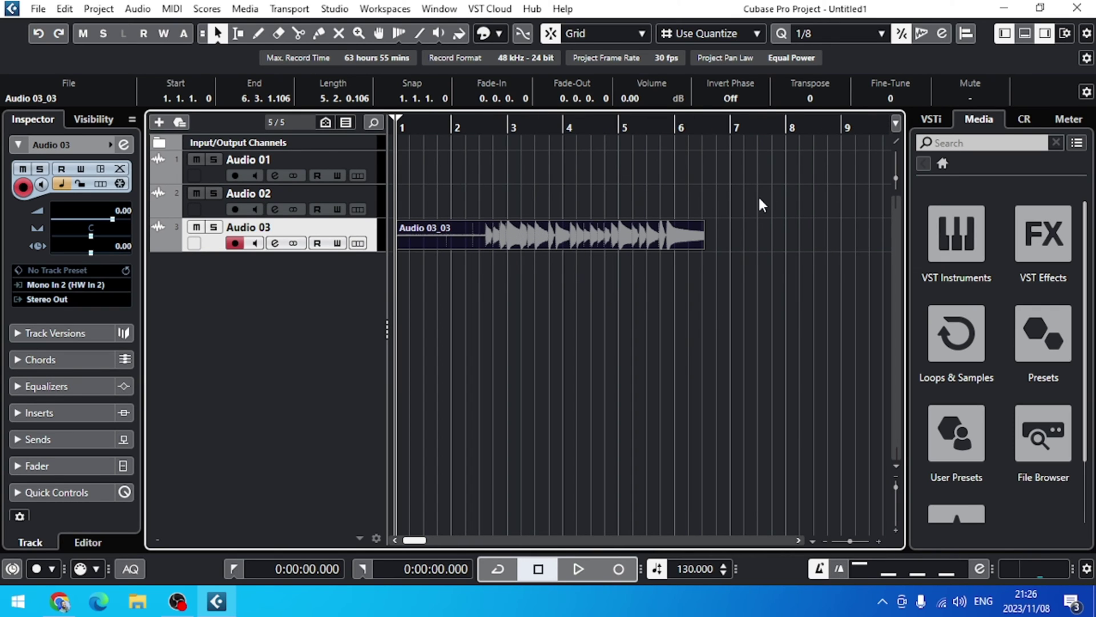
{"action": "key", "text": "Delete"}
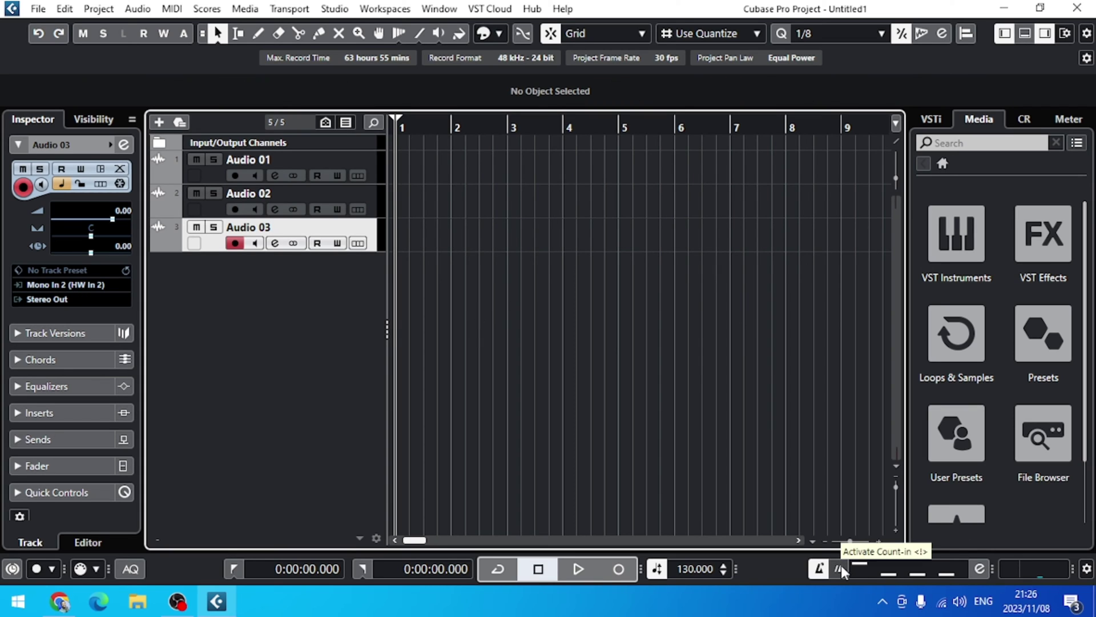
{"action": "left_click", "coordinate": [871, 565]}
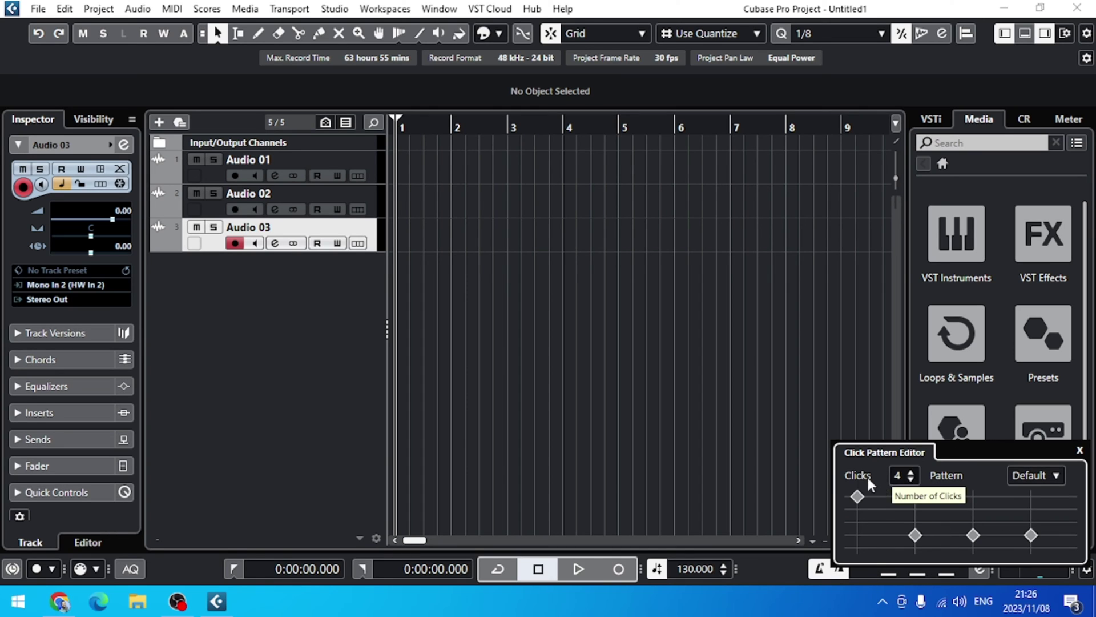
{"action": "left_click", "coordinate": [910, 471]}
{"action": "left_click", "coordinate": [911, 478]}
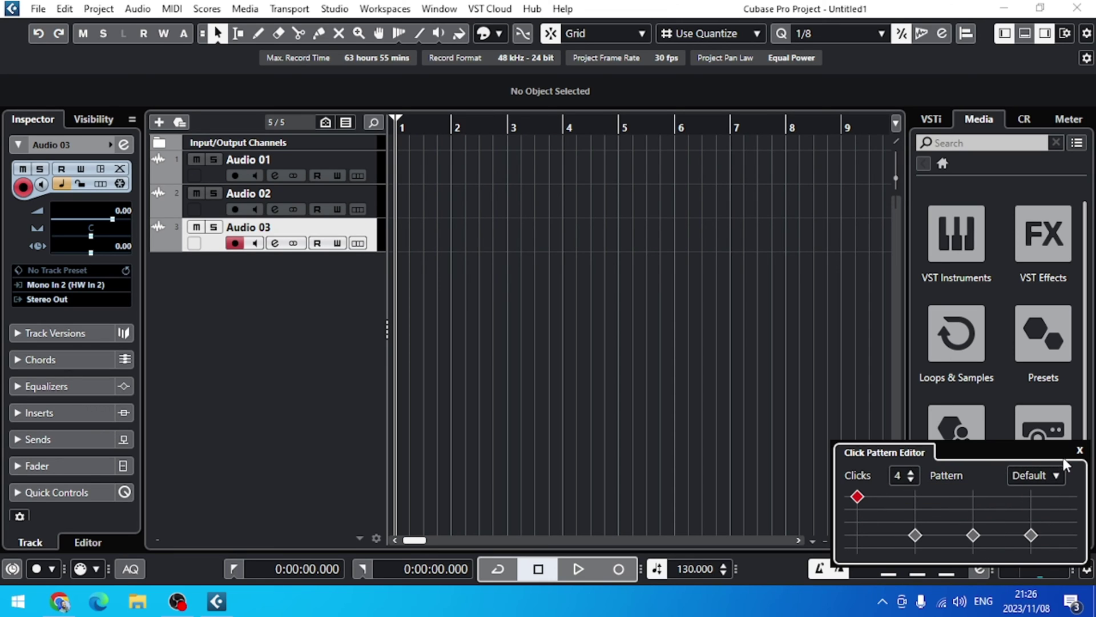
{"action": "left_click", "coordinate": [1079, 451]}
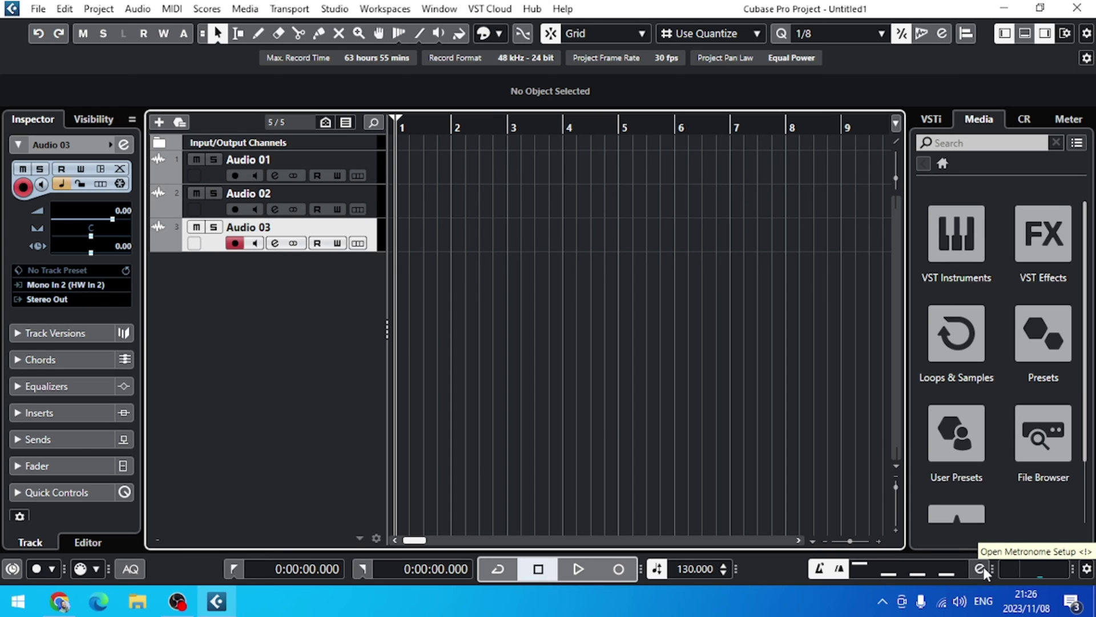
{"action": "left_click", "coordinate": [985, 567]}
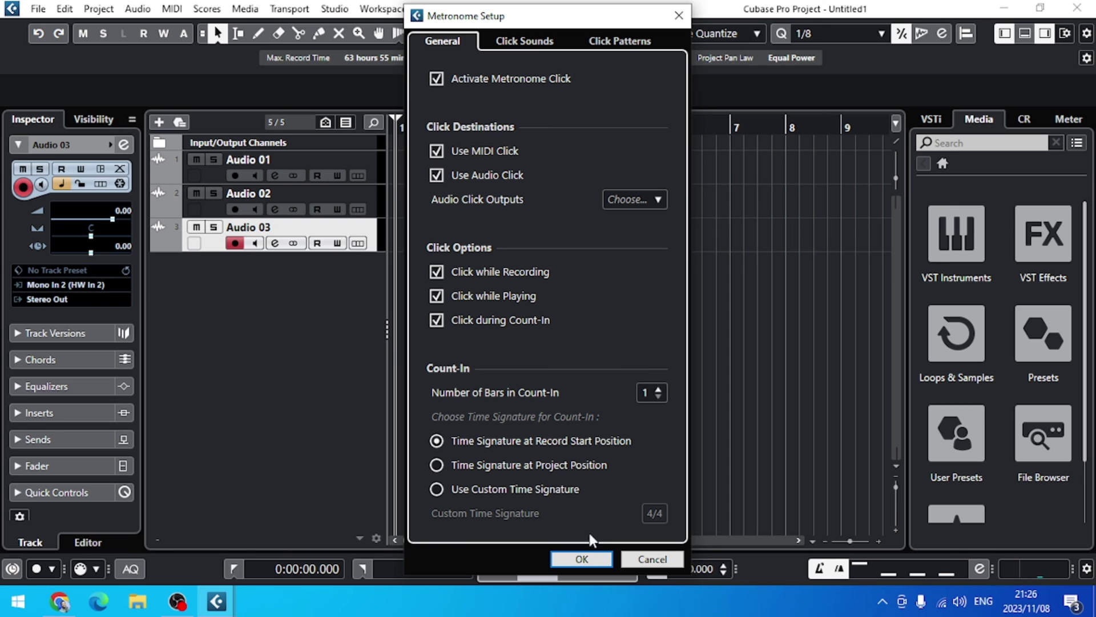
{"action": "left_click", "coordinate": [578, 560]}
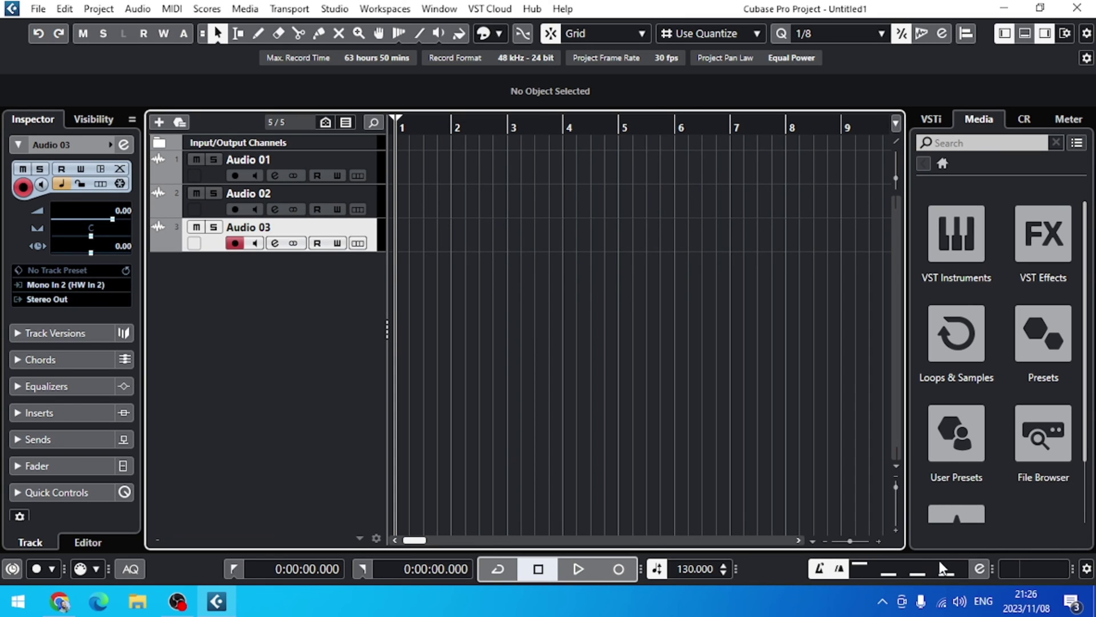
{"action": "left_click", "coordinate": [979, 569]}
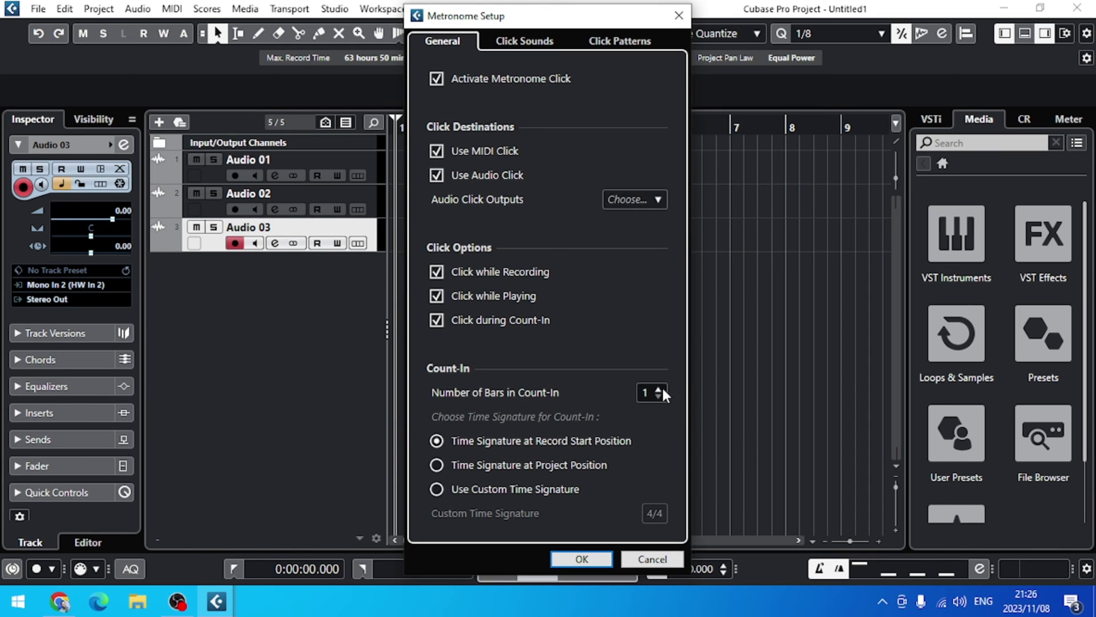
{"action": "left_click", "coordinate": [578, 559]}
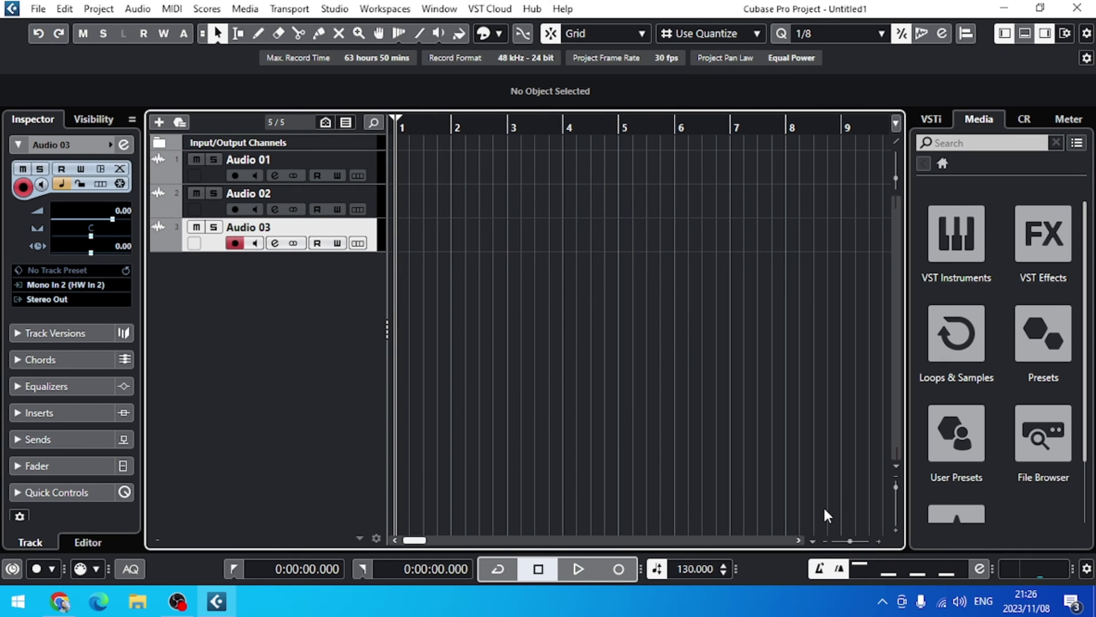
Record take Audio 03_05 on Audio 03 from bar 1 to about bar 9, then zoom out
{"action": "key", "text": "KP_Multiply"}
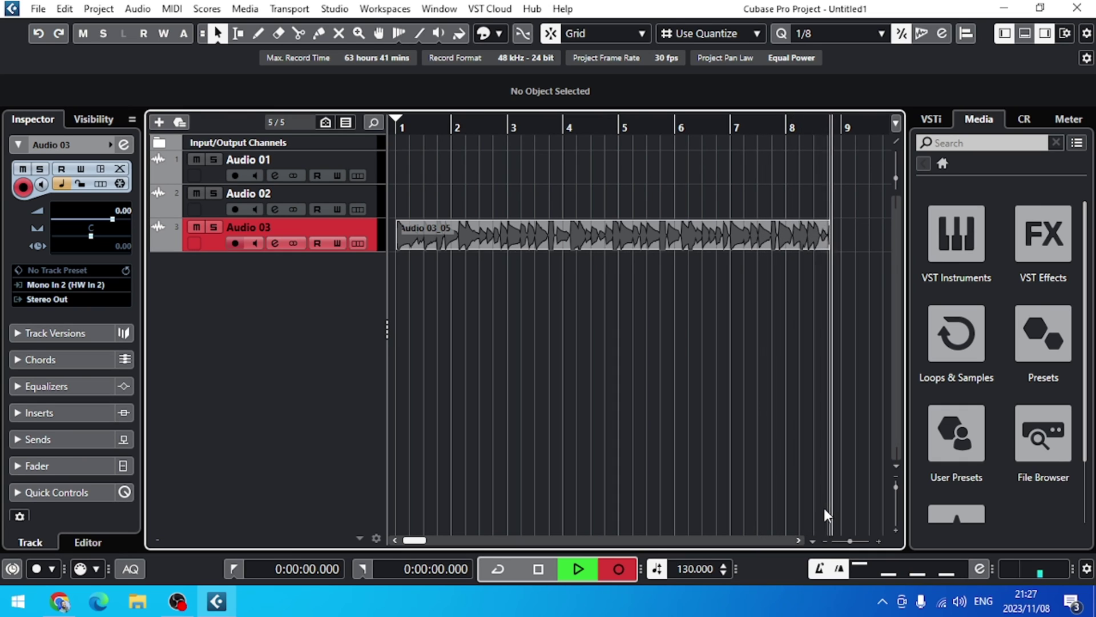
{"action": "key", "text": "space"}
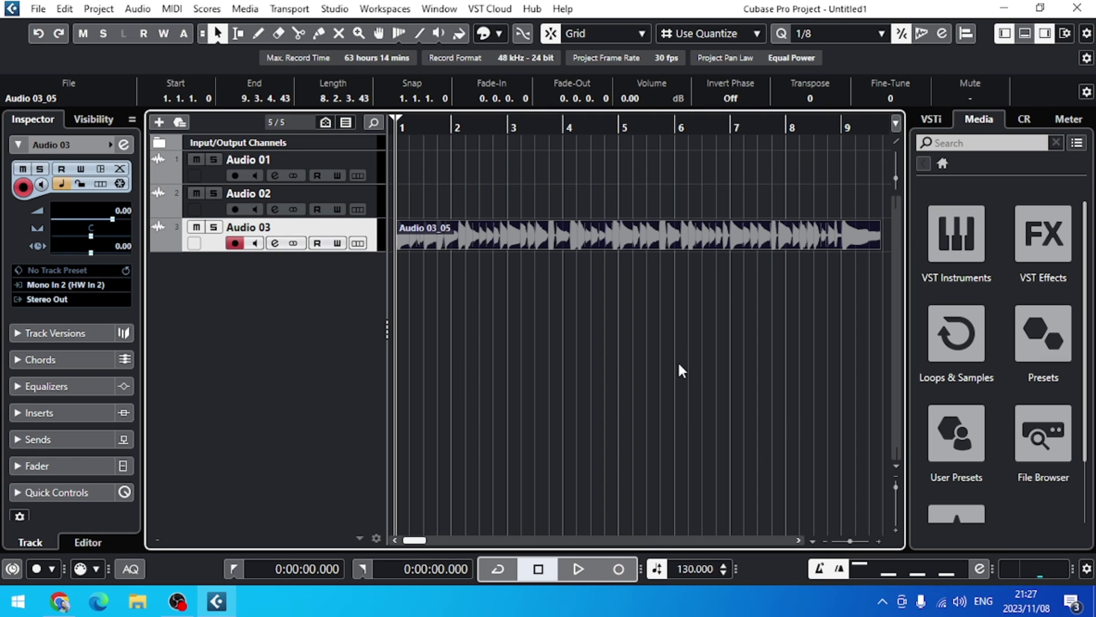
{"action": "key", "text": "g"}
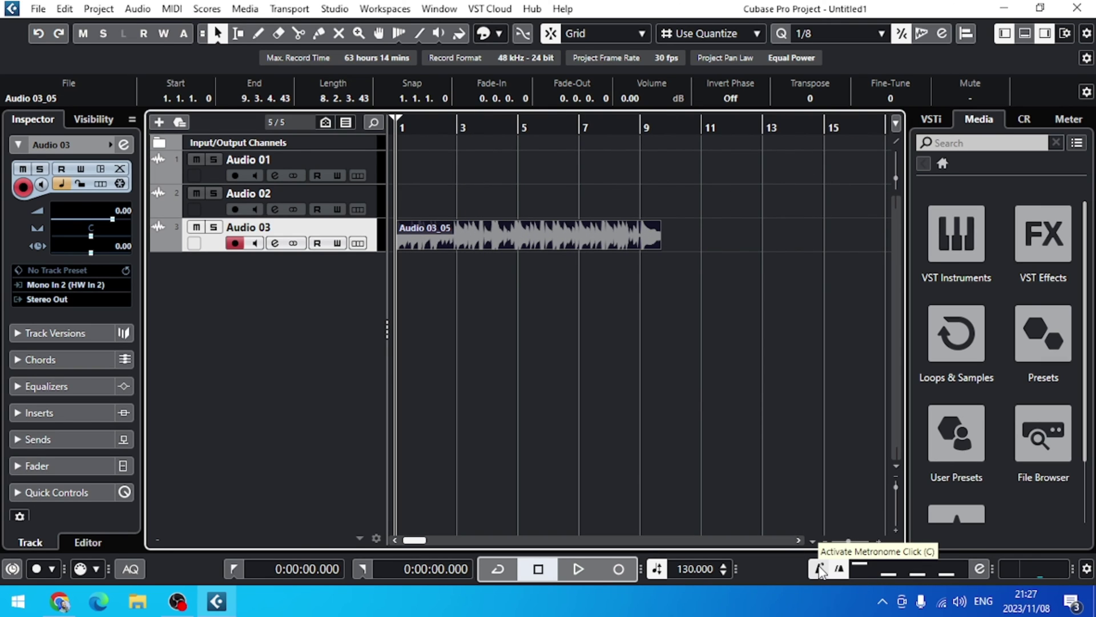
{"action": "left_click", "coordinate": [974, 568]}
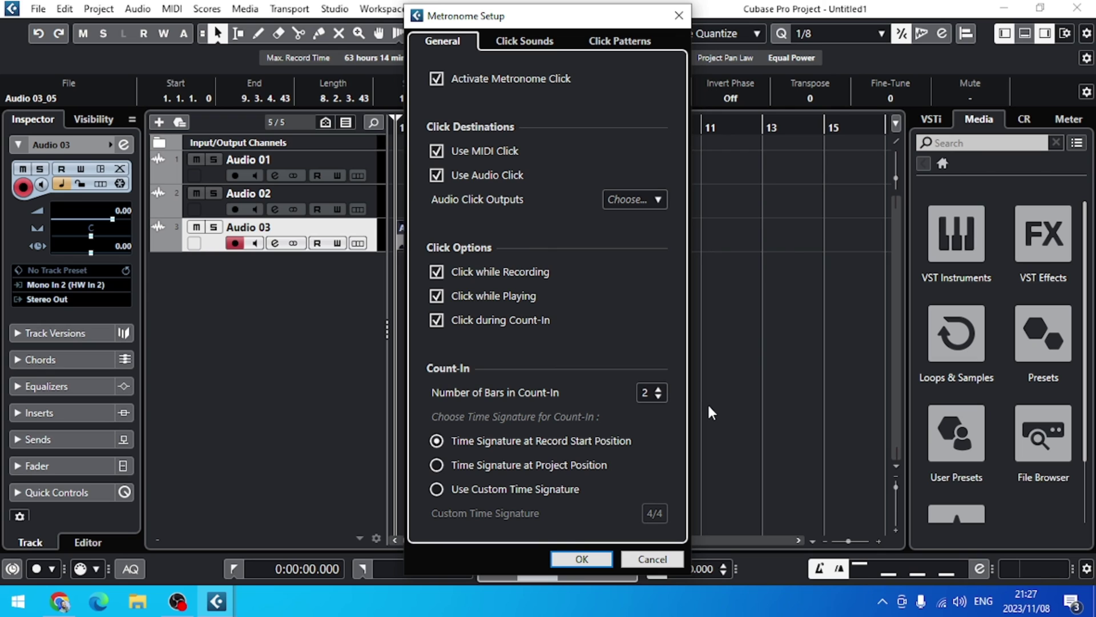
{"action": "left_click", "coordinate": [575, 566]}
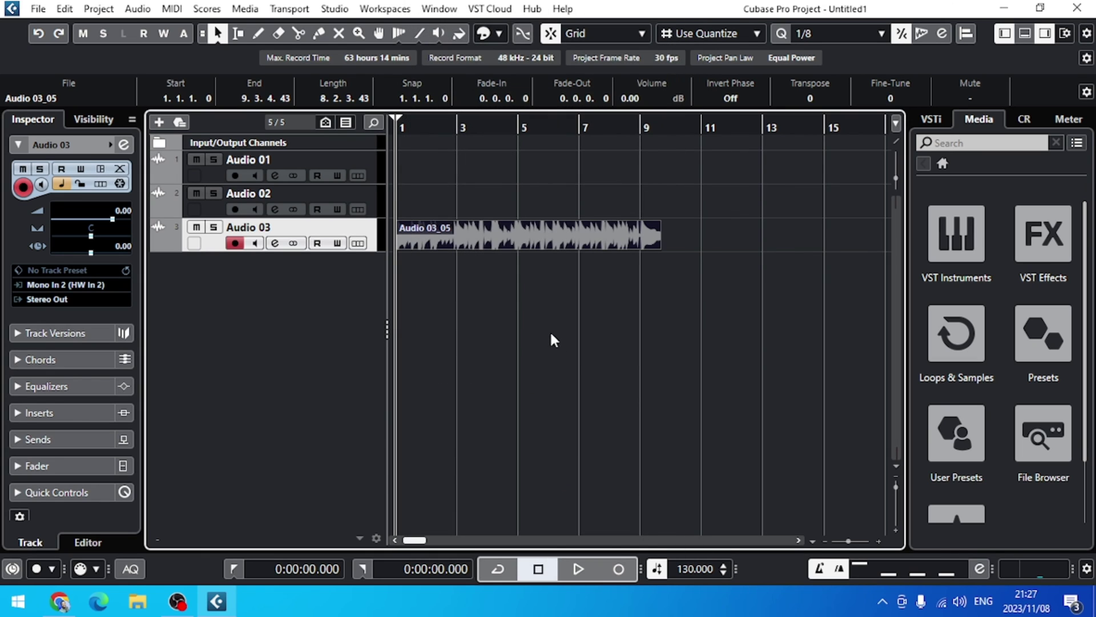